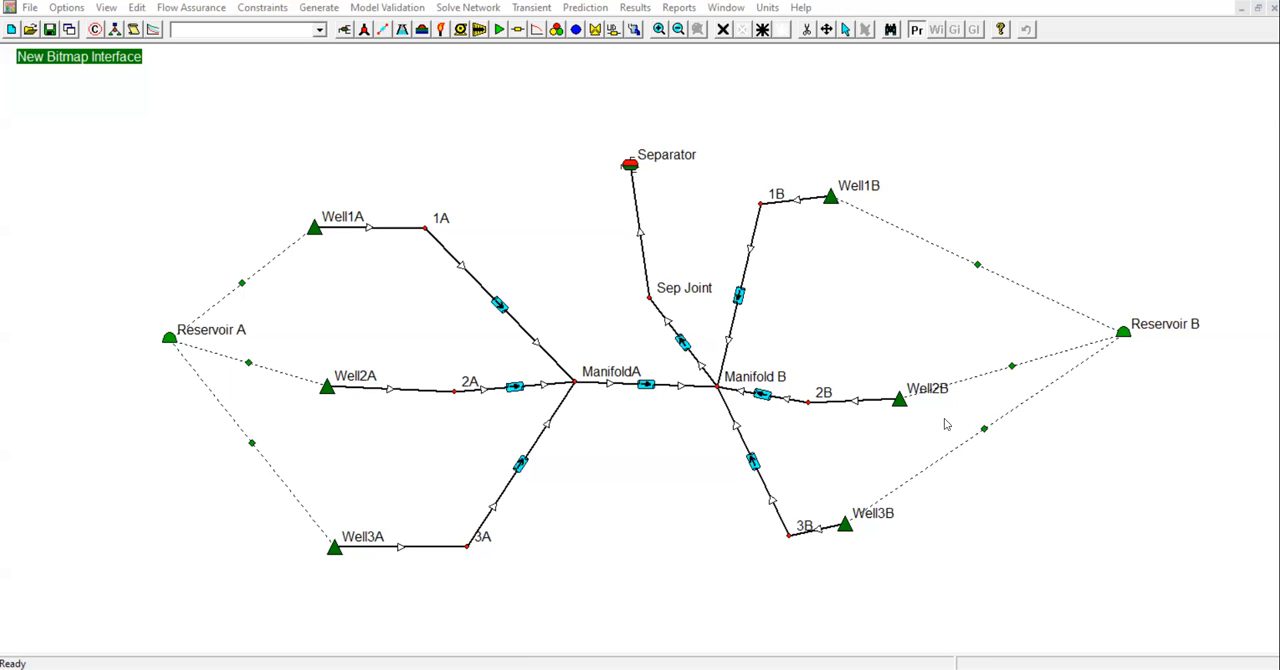
Open the pipe between ManifoldA and Manifold B, review its environment and description data, and bring up its matching data.
scroll(1016, 424, "down", 1)
scroll(821, 392, "up", 1)
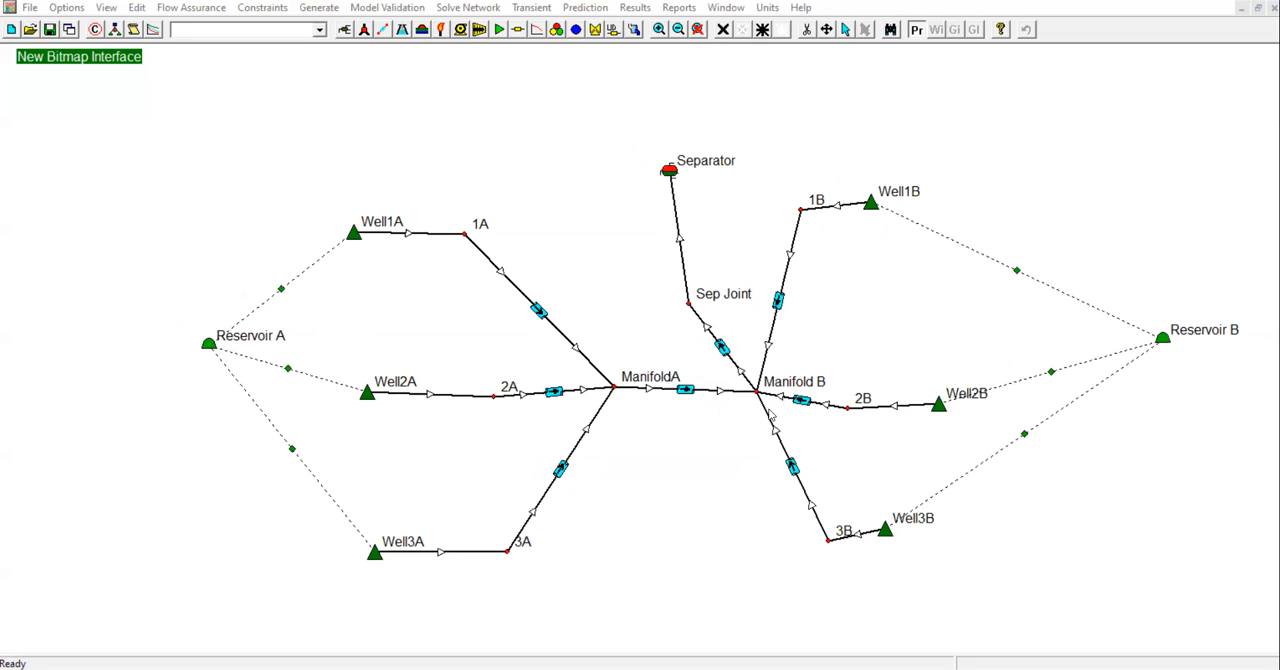
double_click(679, 395)
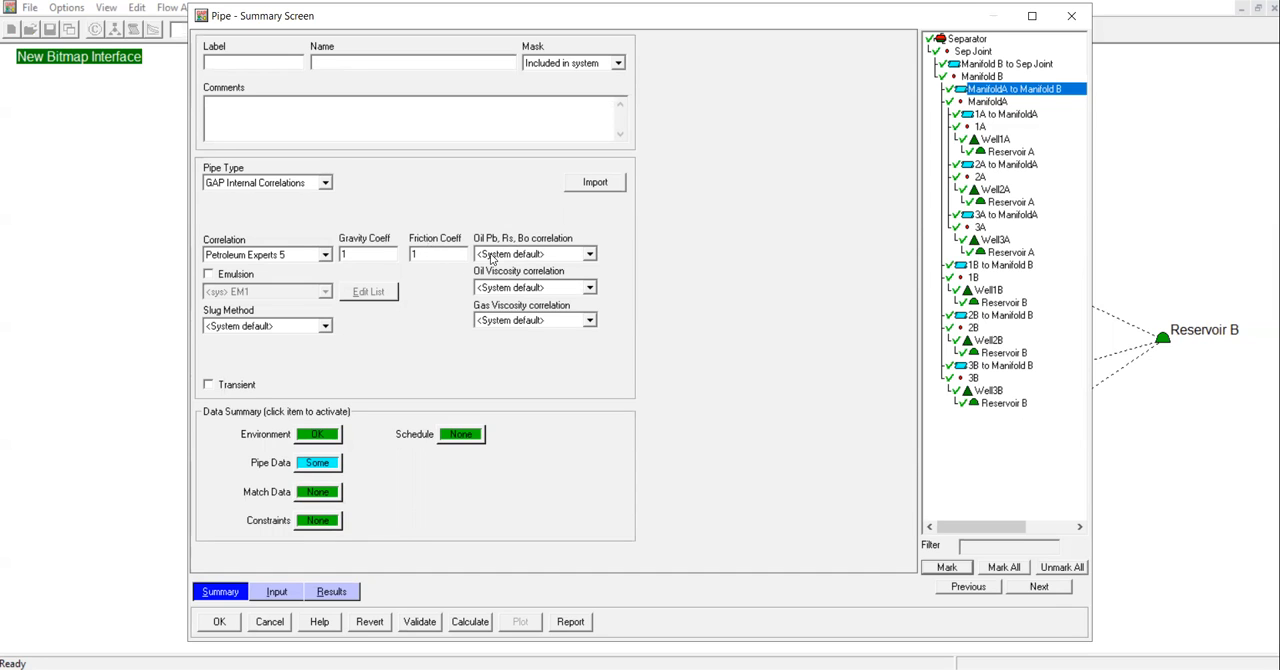
left_click(318, 434)
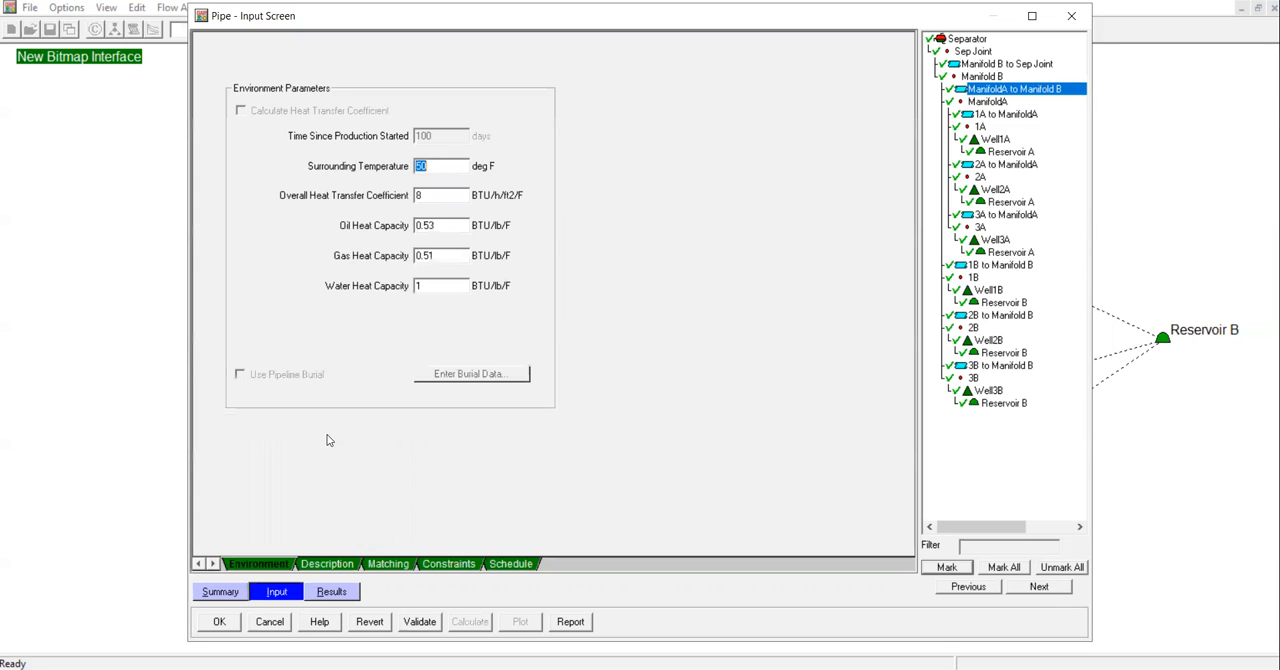
left_click(330, 564)
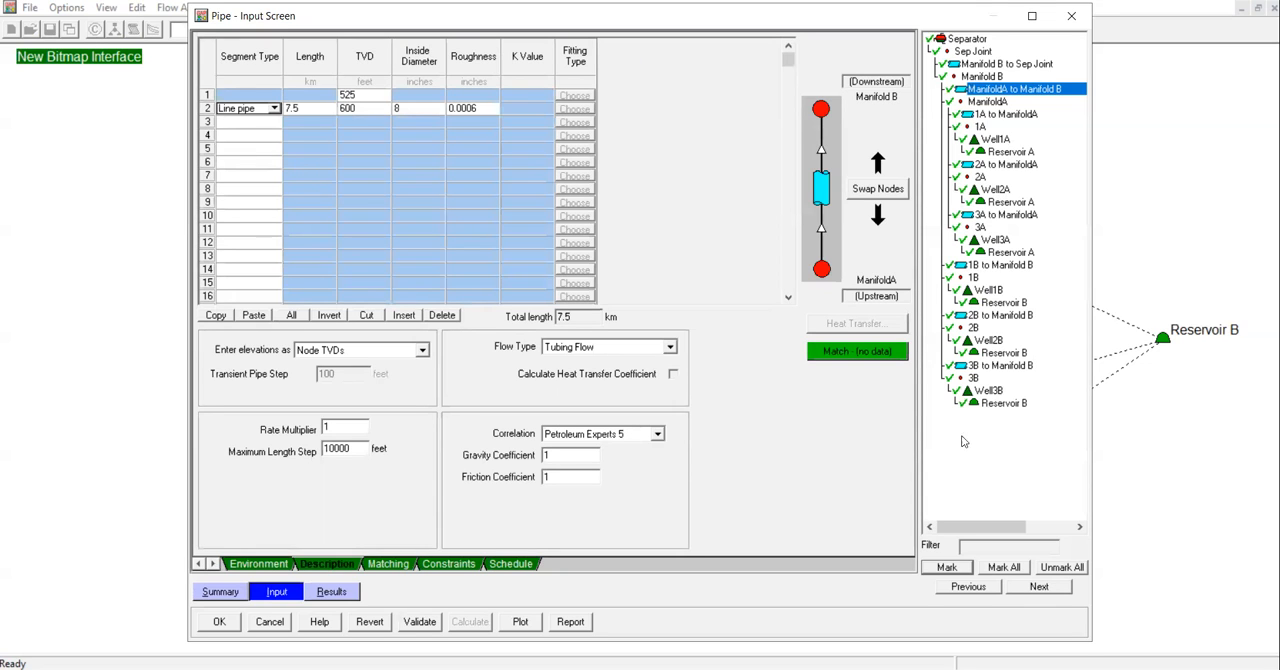
left_click(388, 564)
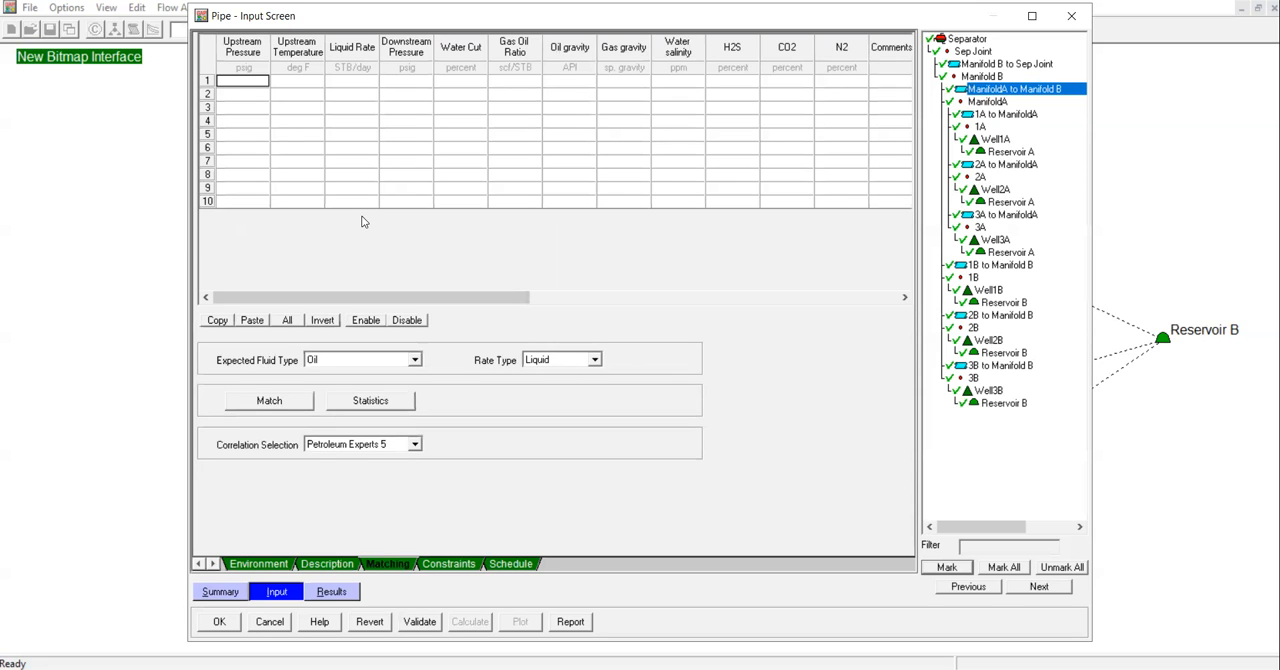
Enter the first match point's upstream pressure 480 psig, upstream temperature 97 deg F, liquid rate 17250 STB/day and downstream pressure 340 psig.
type("480")
key("Tab")
type("97")
key("Tab")
type("17250")
key("Tab")
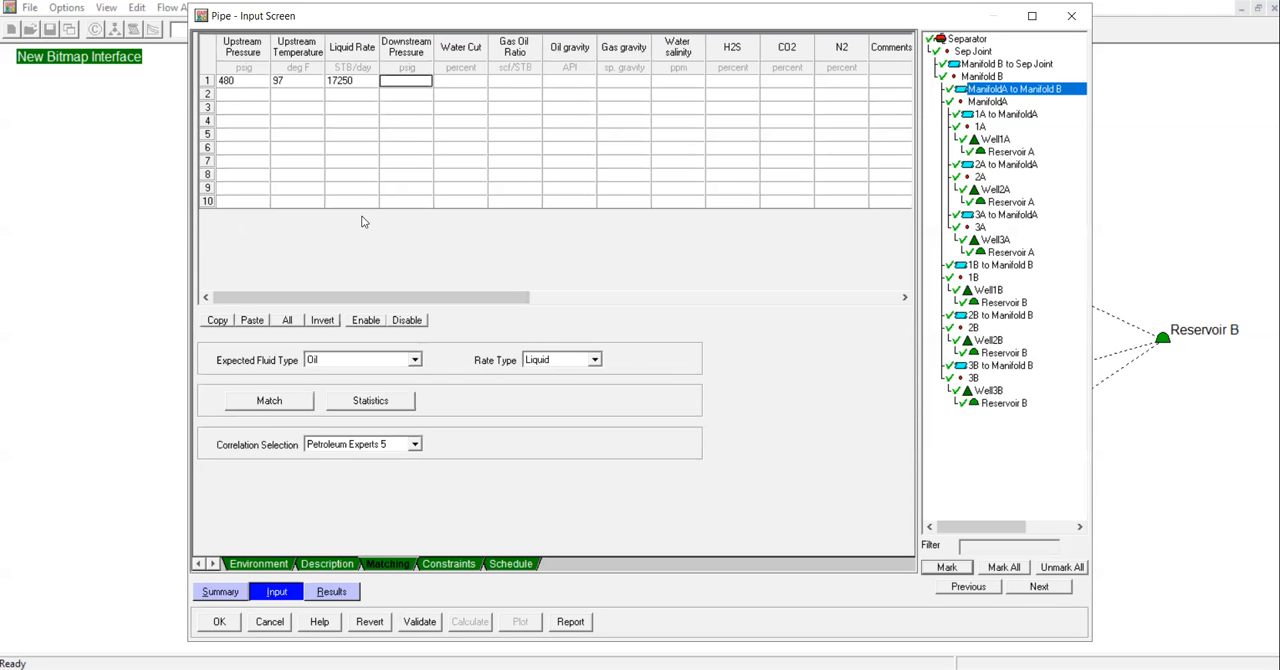
type("340")
key("Tab")
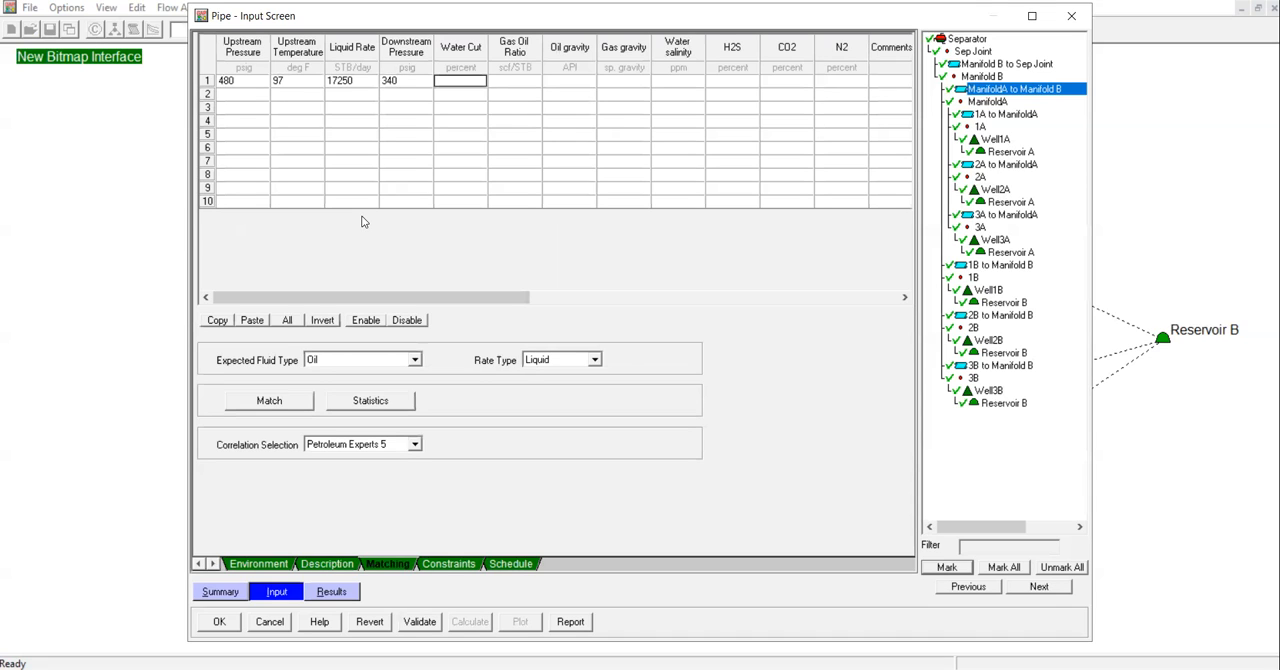
Complete the match point's fluid data with water cut 47 percent, gas oil ratio 800, oil gravity 37 API, gas gravity 0.76 and water salinity 23000 ppm.
type("47")
key("Tab")
type("800")
key("Tab")
type("37")
key("Tab")
type("0.76")
key("Tab")
type("23000")
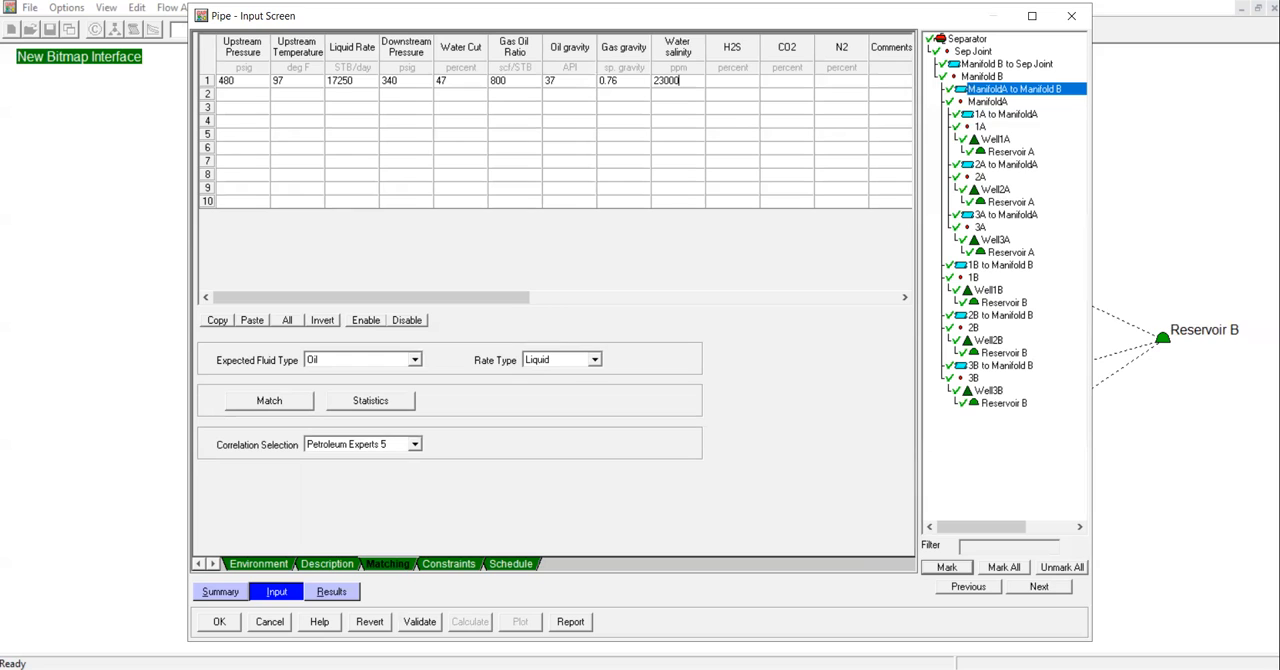
Set H2S, CO2 and N2 to 0 percent for the match point and validate the pipe data.
left_click(287, 403)
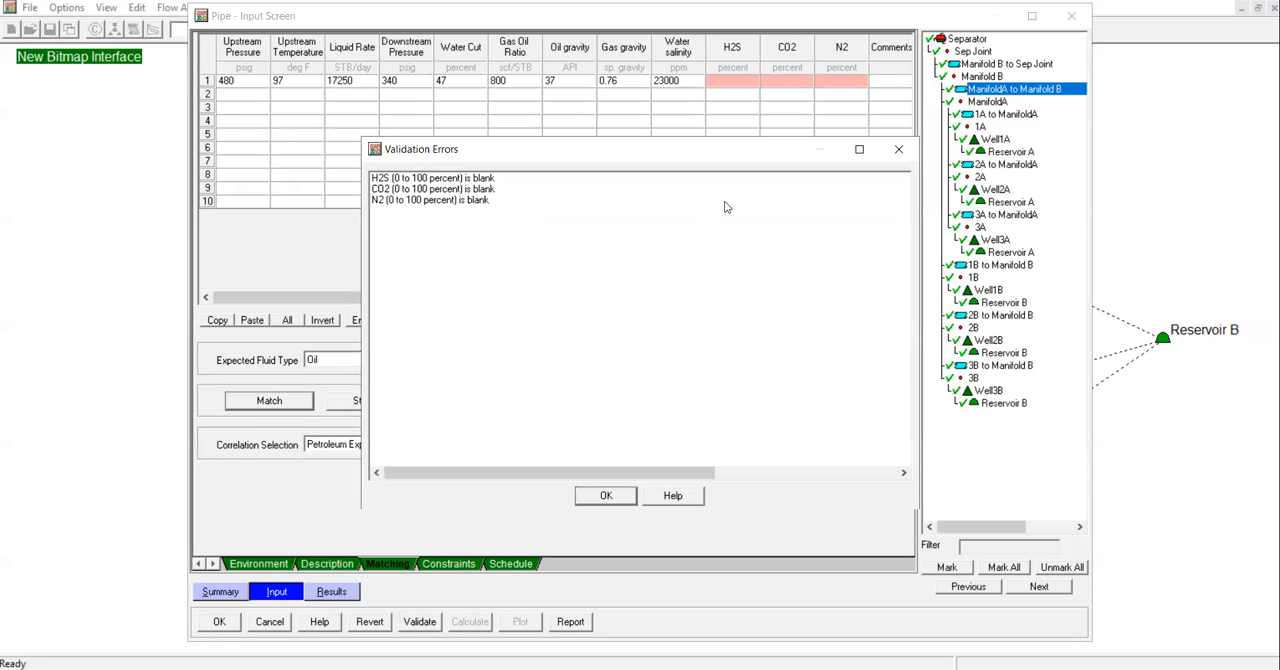
left_click(898, 149)
left_click(752, 88)
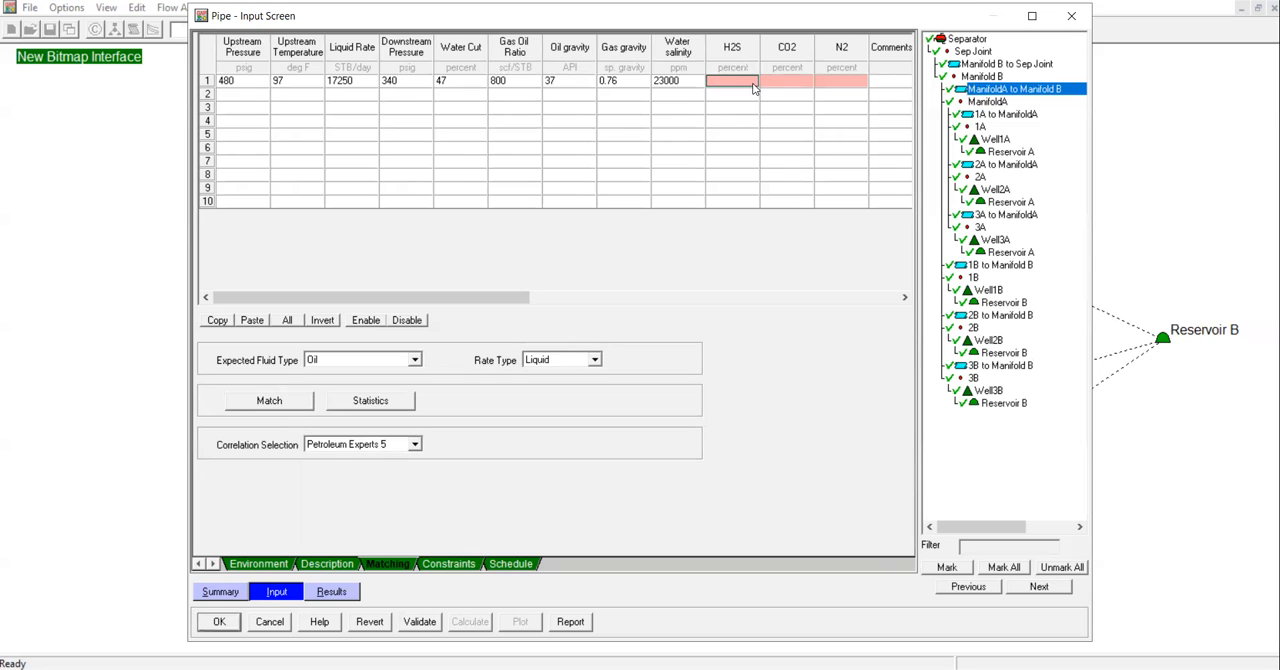
type("0")
left_click(816, 84)
type("0")
left_click(798, 84)
type("0")
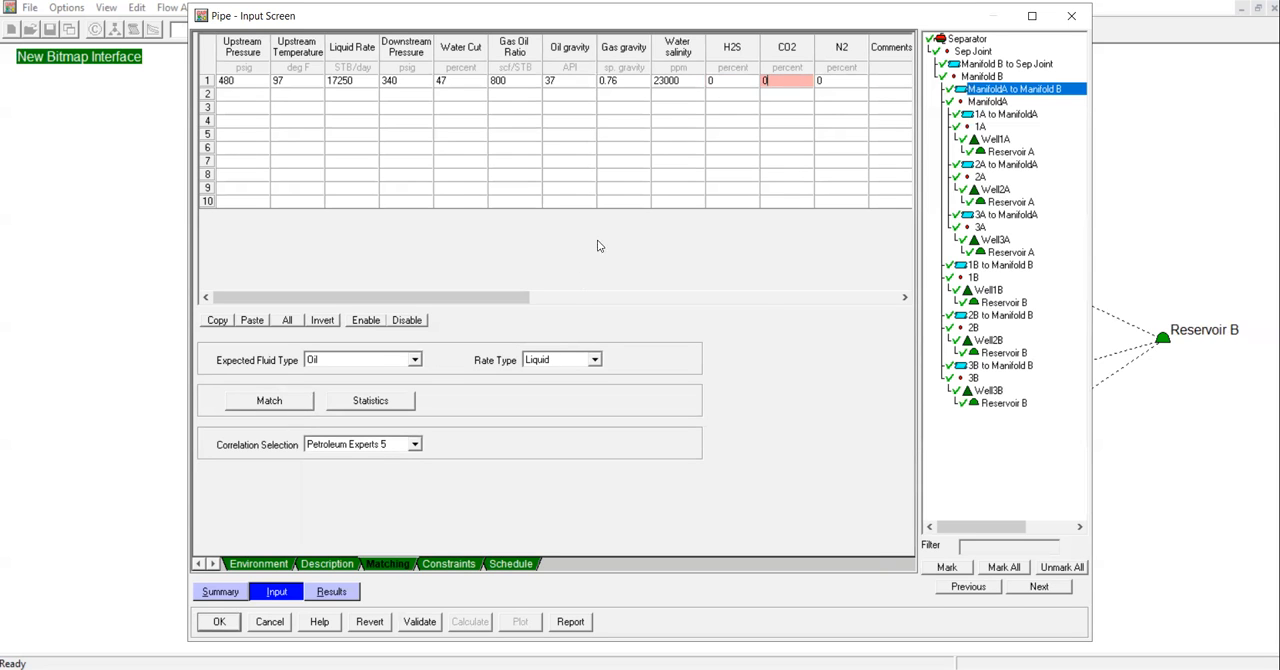
left_click(762, 297)
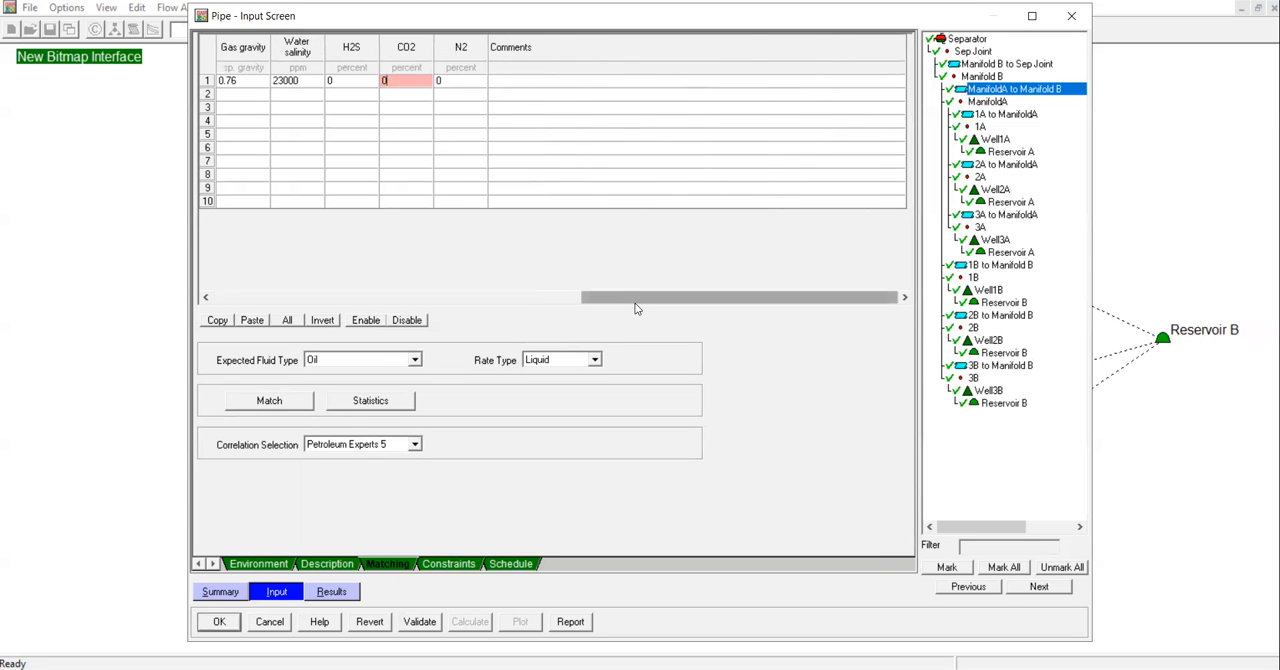
left_click_drag(631, 300, 225, 312)
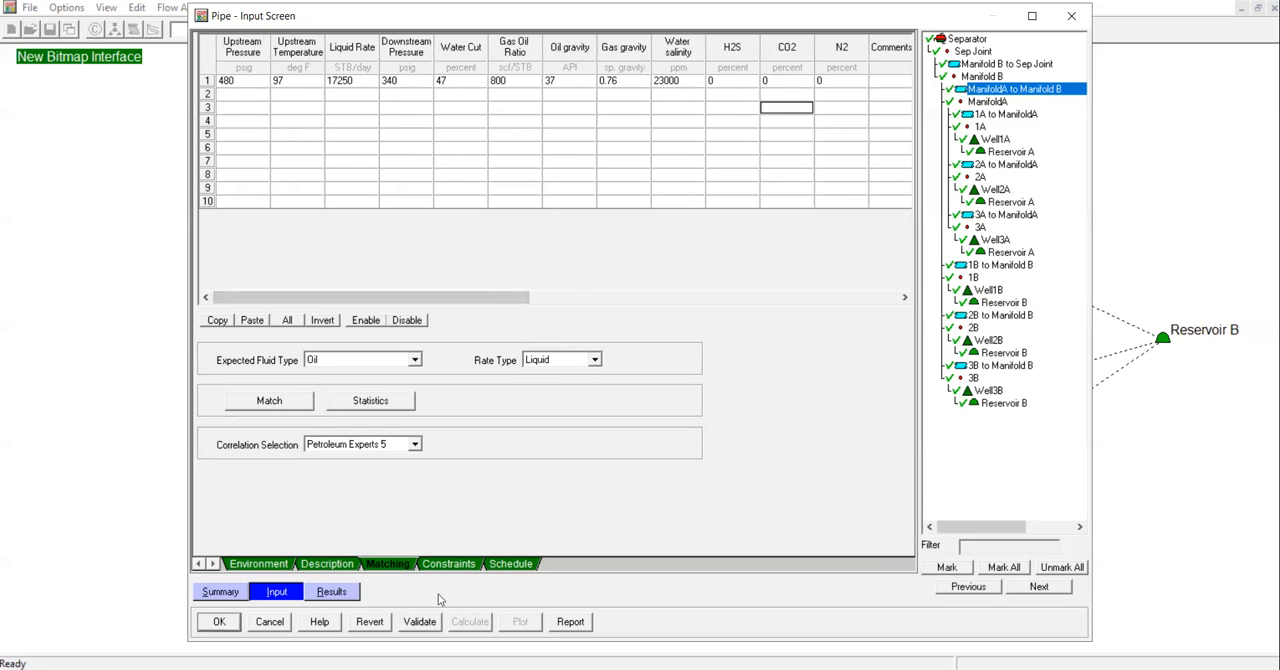
left_click(421, 621)
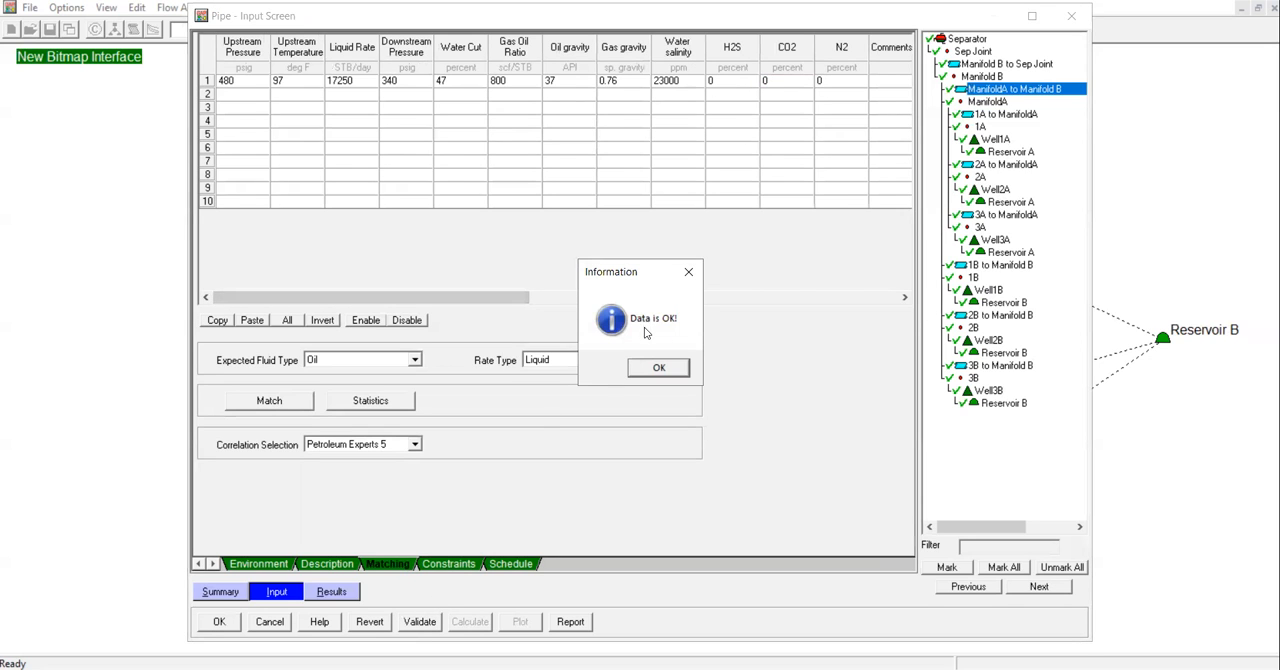
left_click(688, 272)
Match the pipe using only the Petroleum Experts 5 correlation and review the resulting matching parameters.
left_click(279, 401)
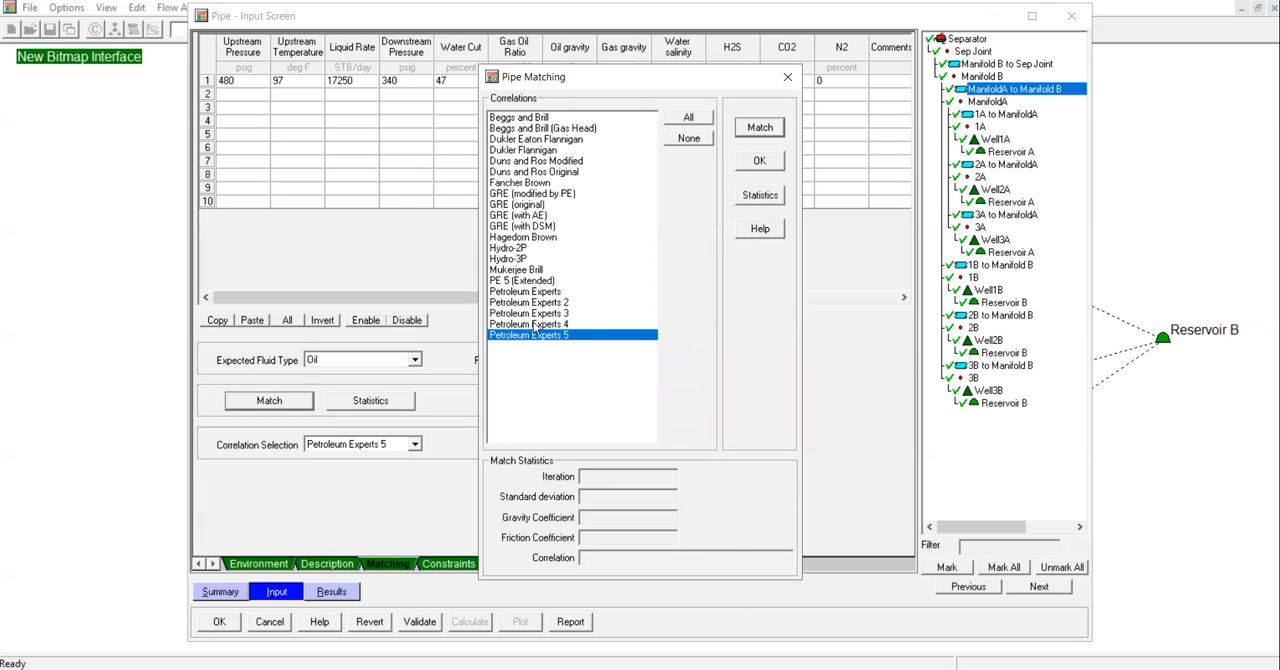
left_click(683, 118)
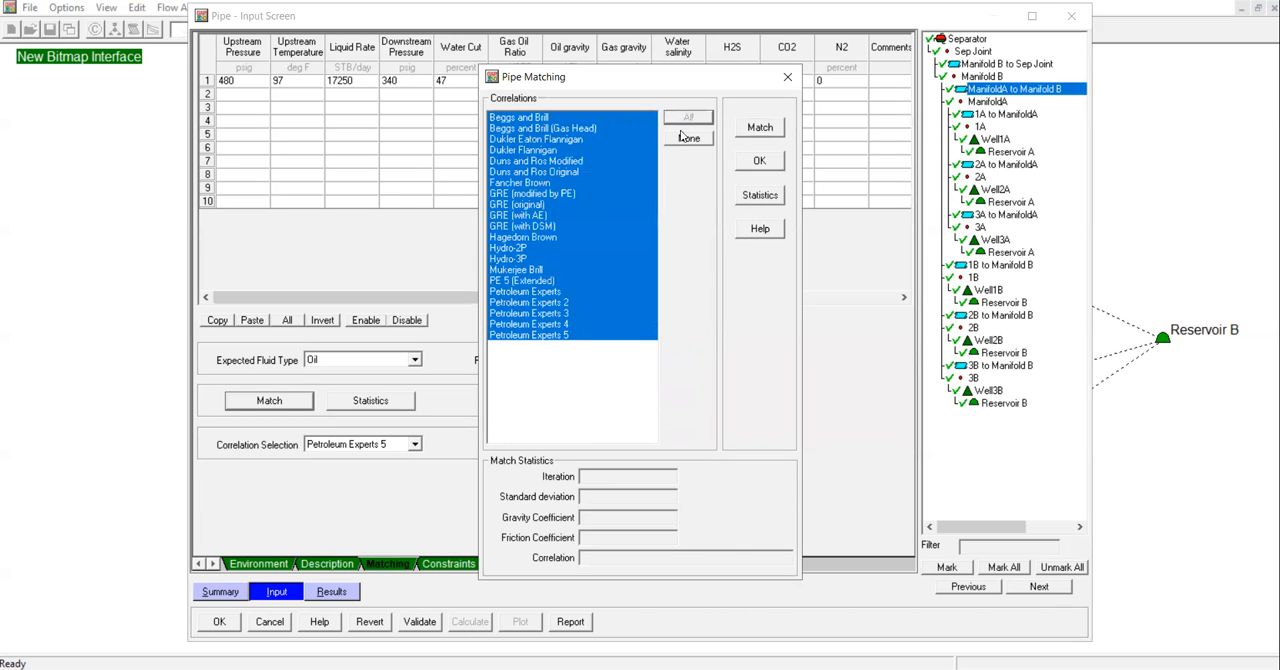
left_click(686, 138)
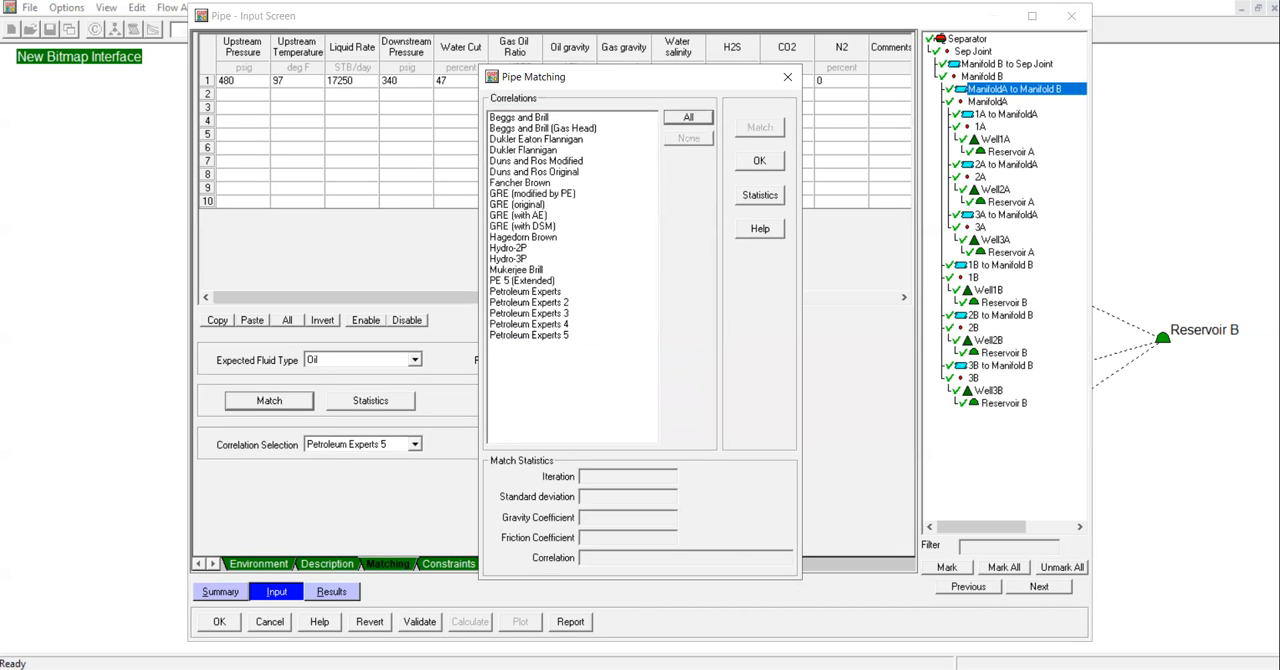
left_click(553, 336)
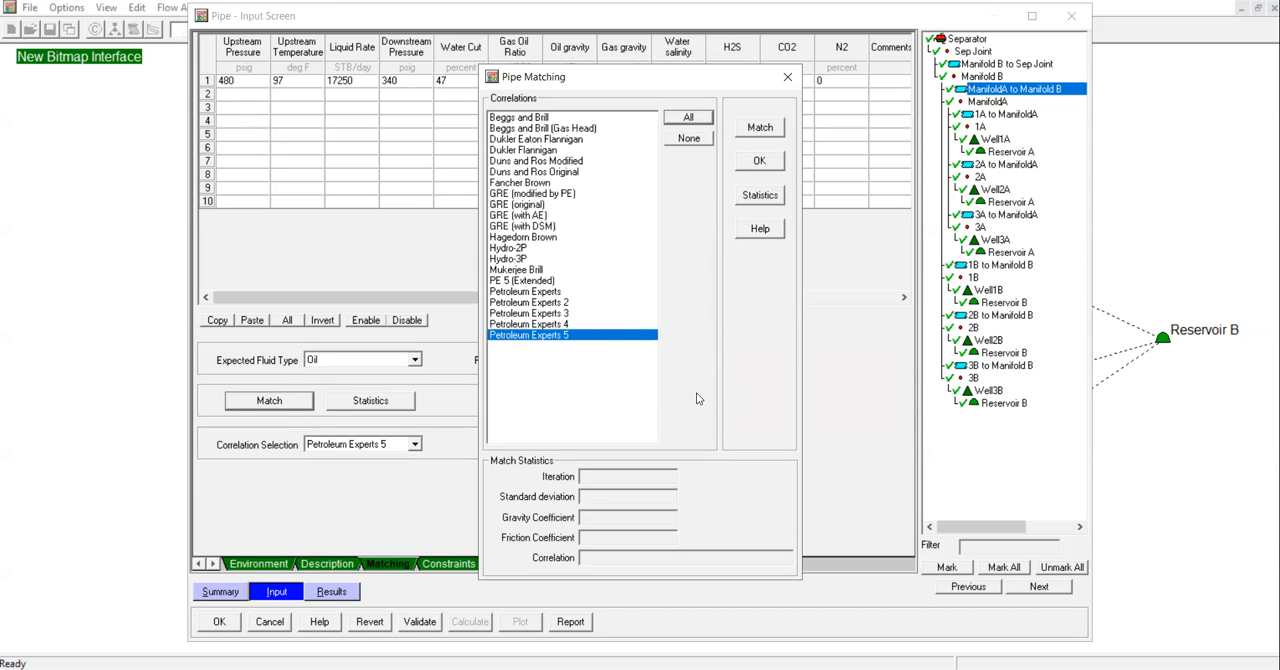
left_click(760, 128)
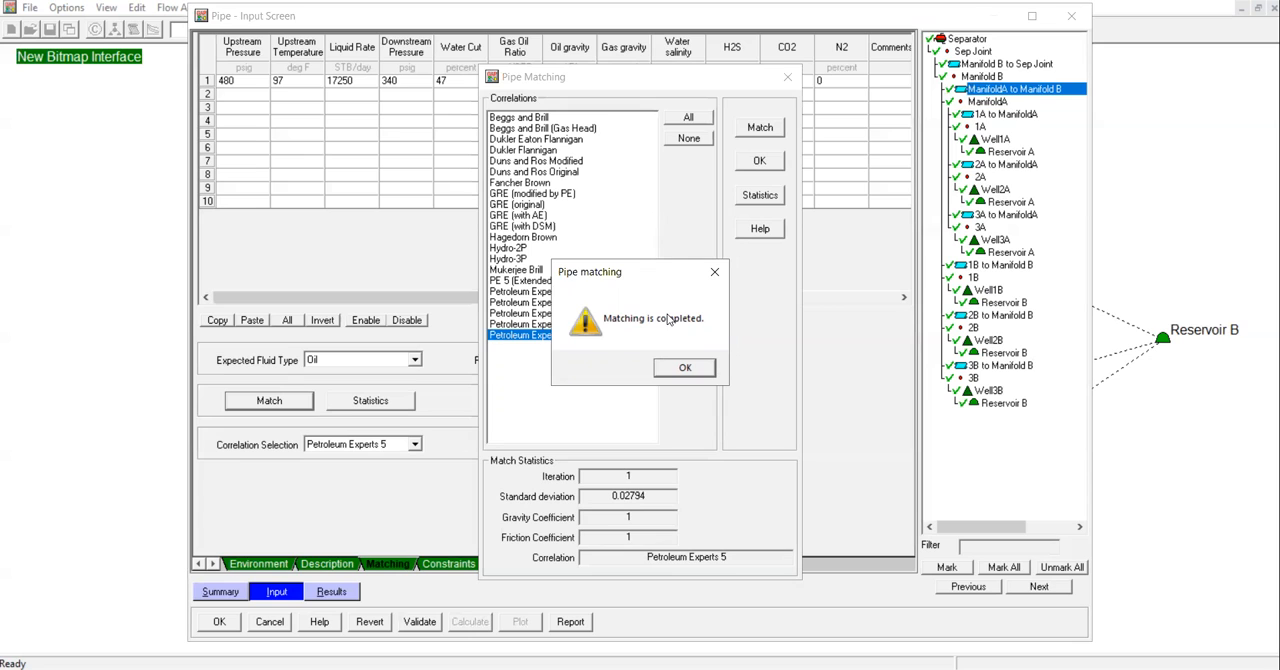
left_click(691, 371)
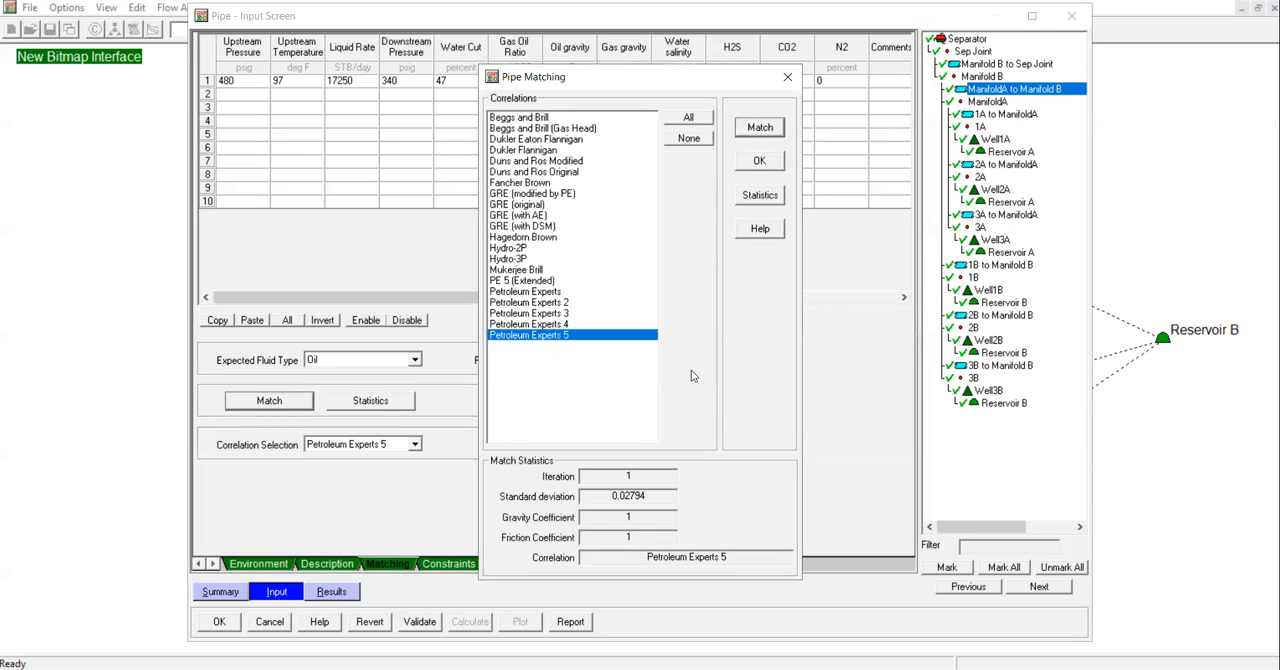
left_click(766, 195)
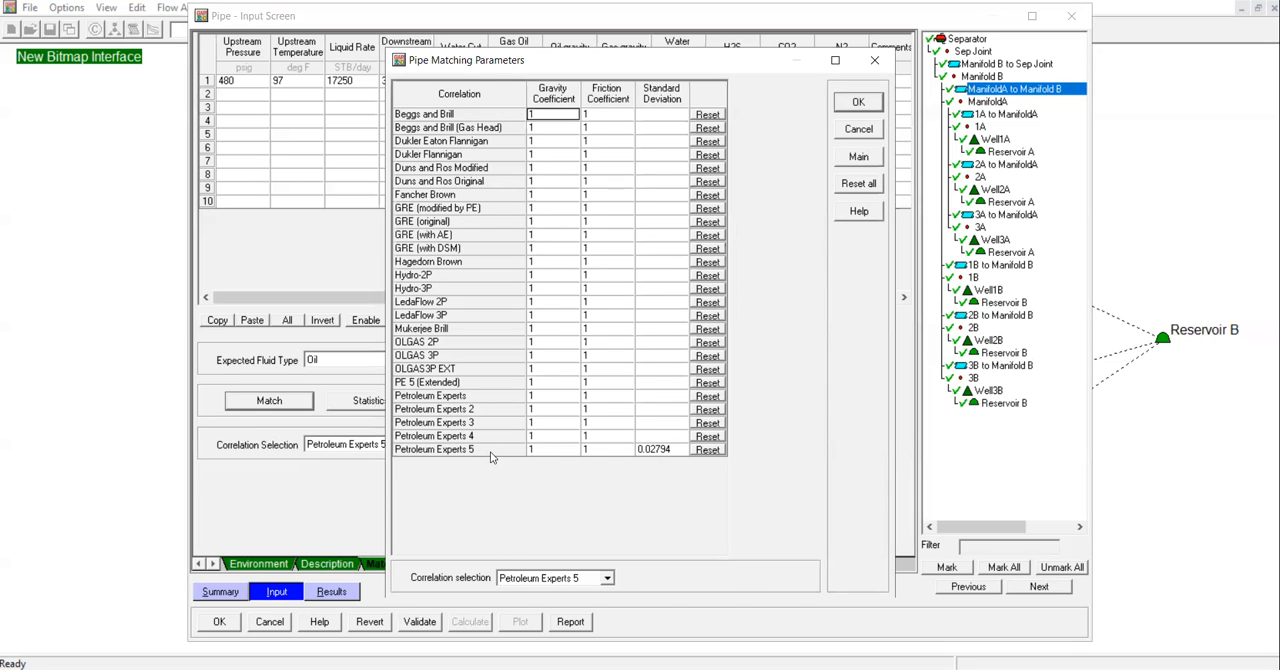
left_click(853, 105)
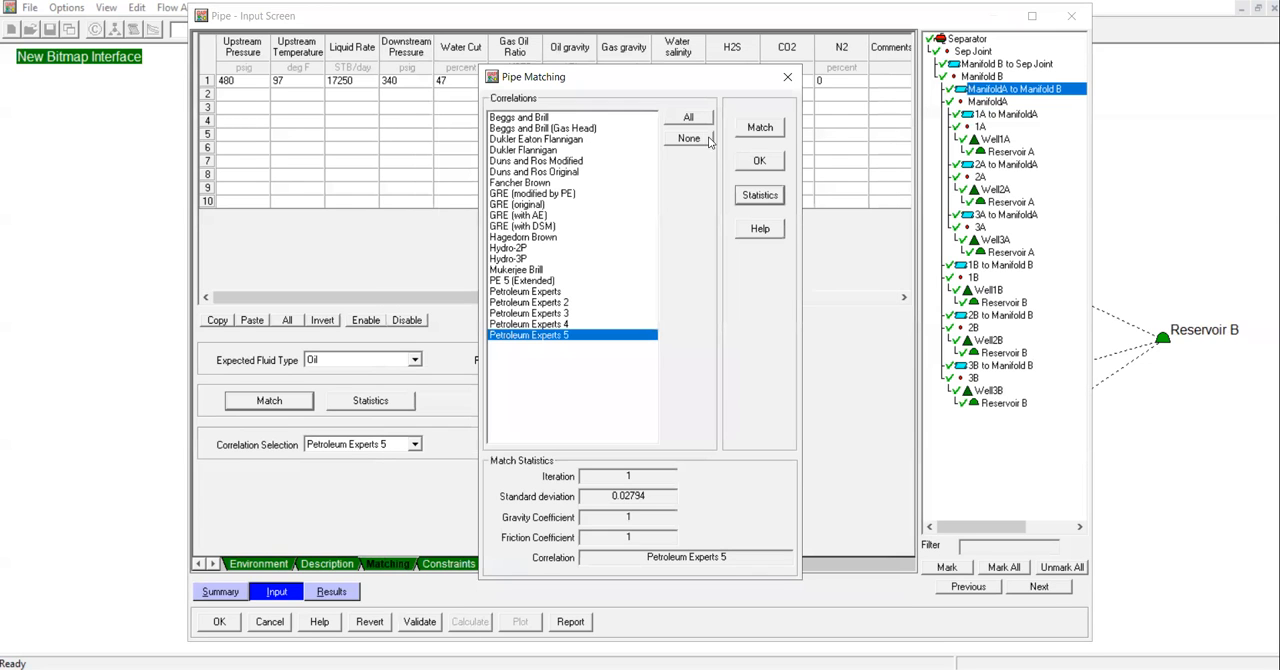
Run the pipe match for all correlations and cancel the calculation while it is on Hydro-3P.
left_click(688, 119)
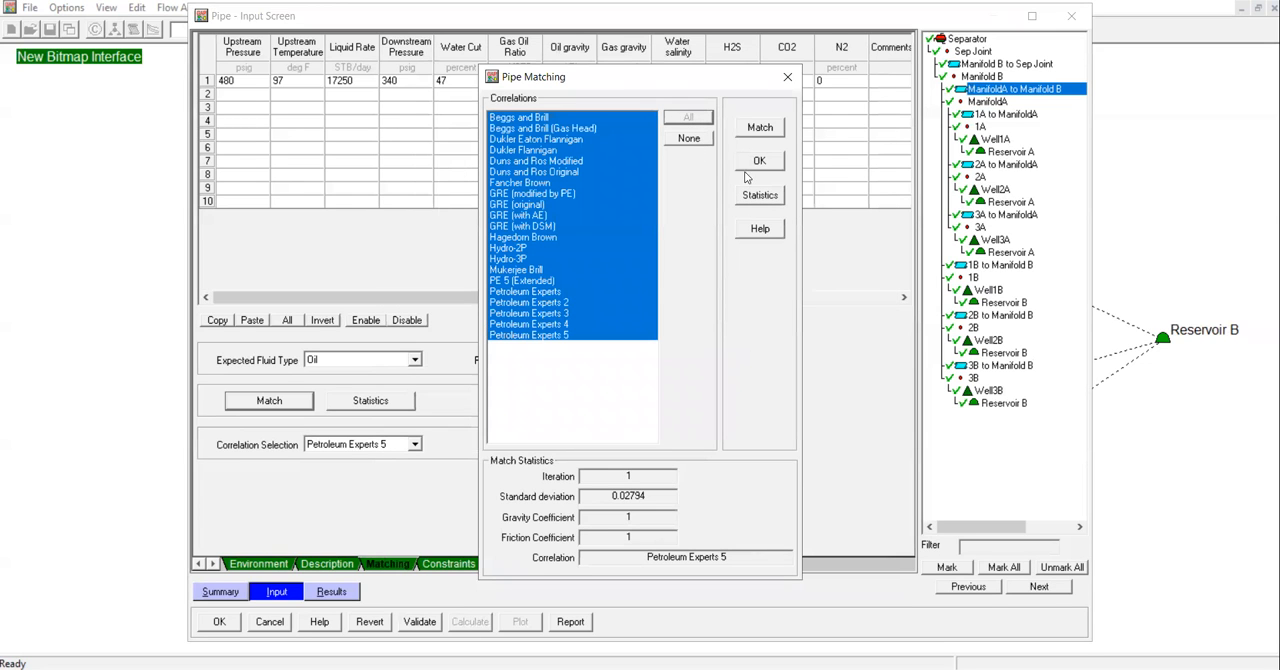
left_click(760, 130)
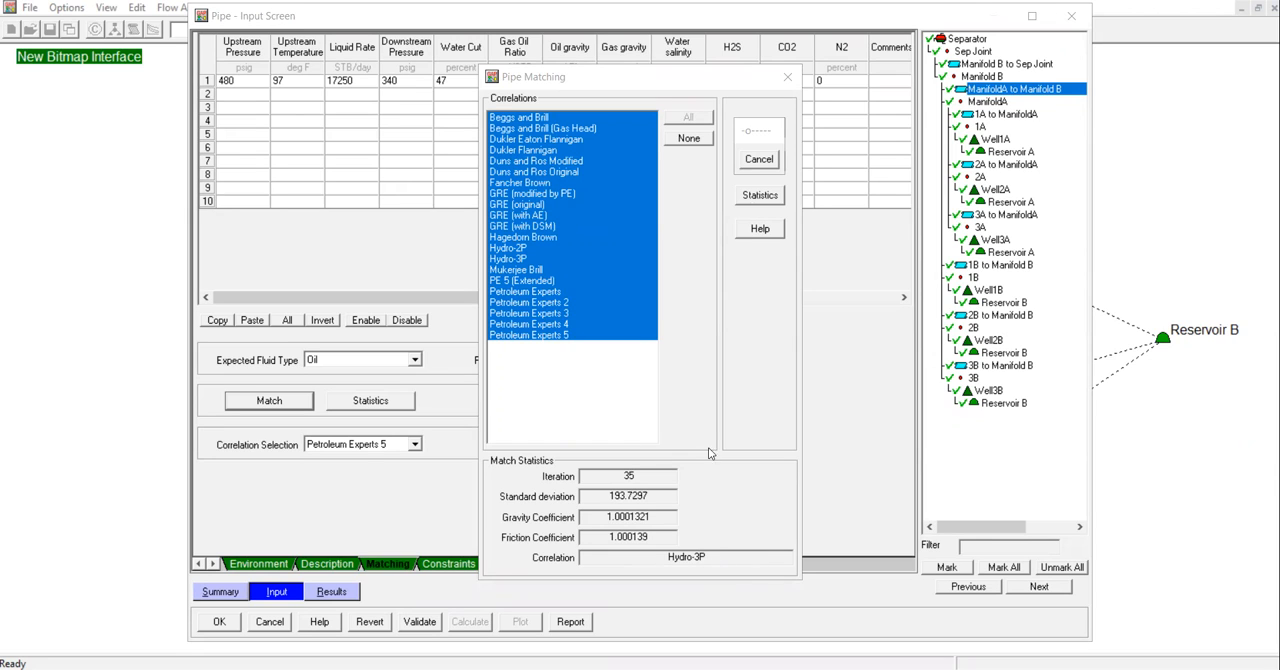
left_click(745, 161)
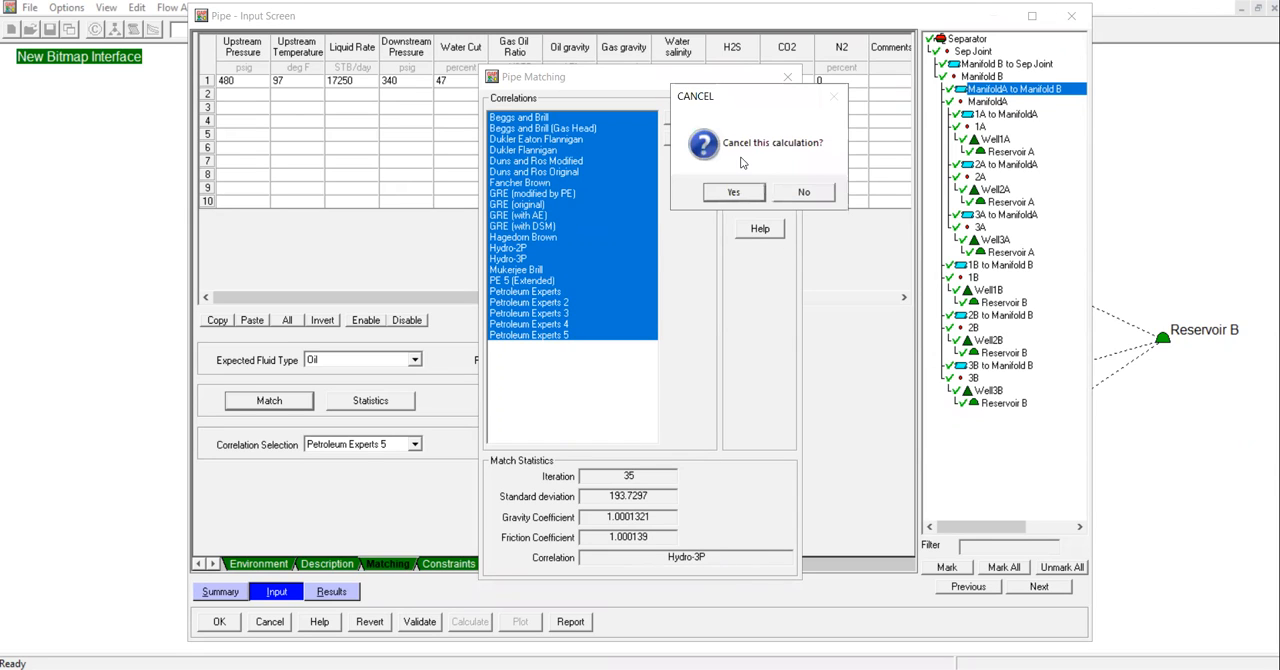
left_click(744, 194)
left_click(682, 372)
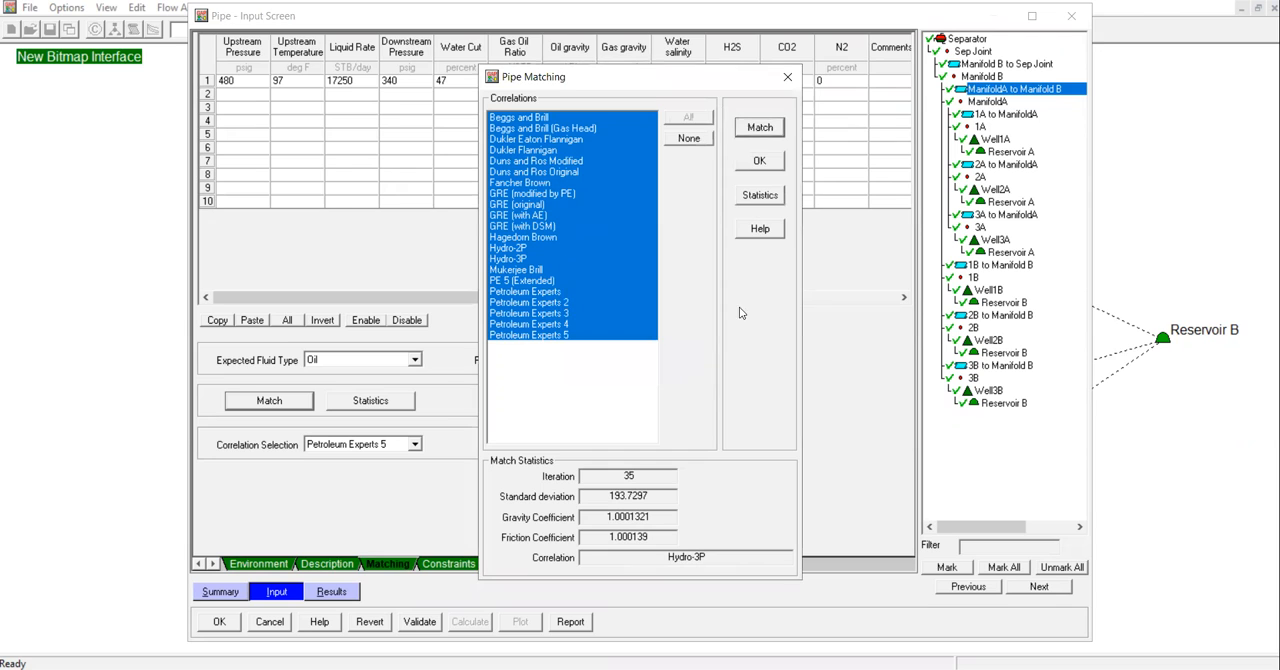
Match the pipe using Beggs and Brill, Duns and Ros Original, Hagedorn Brown, Mukerjee Brill and Petroleum Experts 5.
left_click(689, 138)
left_click(560, 129)
left_click(565, 118)
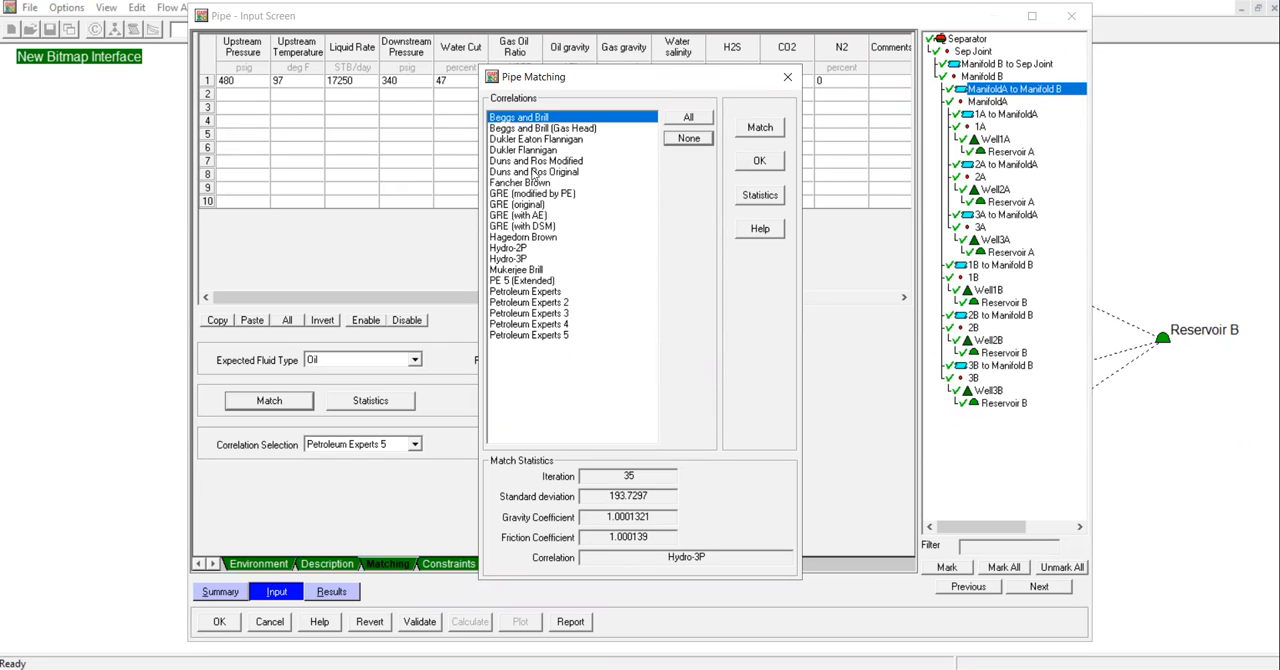
left_click(533, 172)
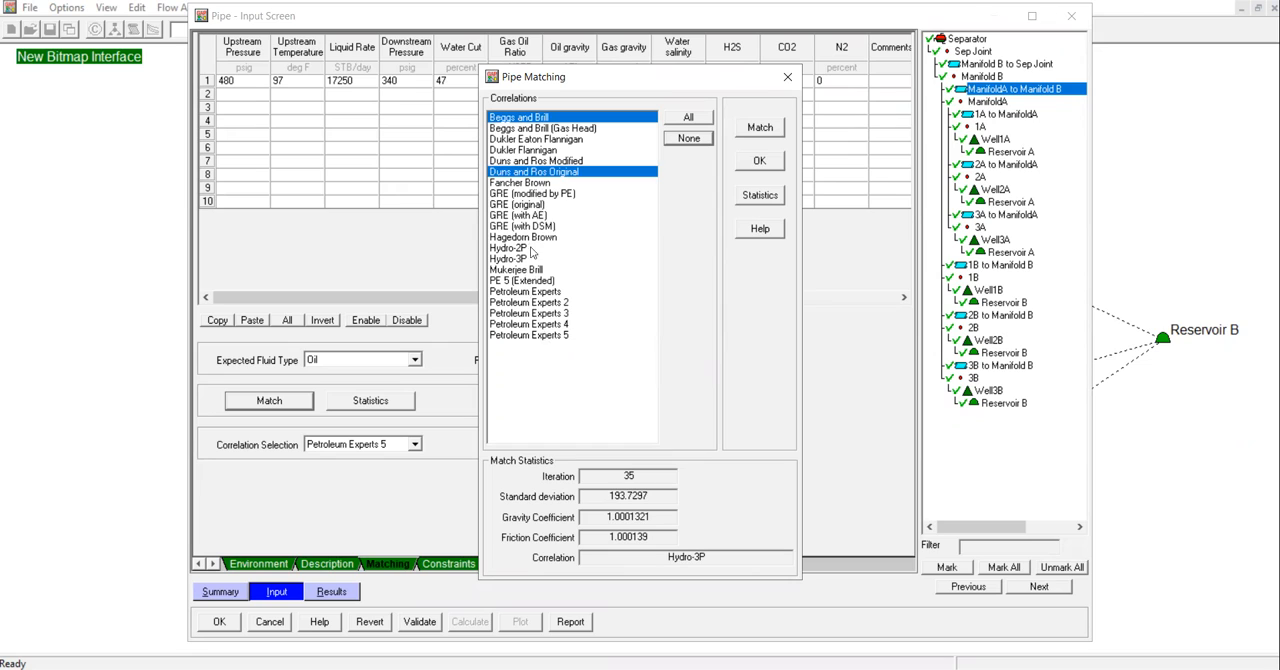
left_click(537, 238)
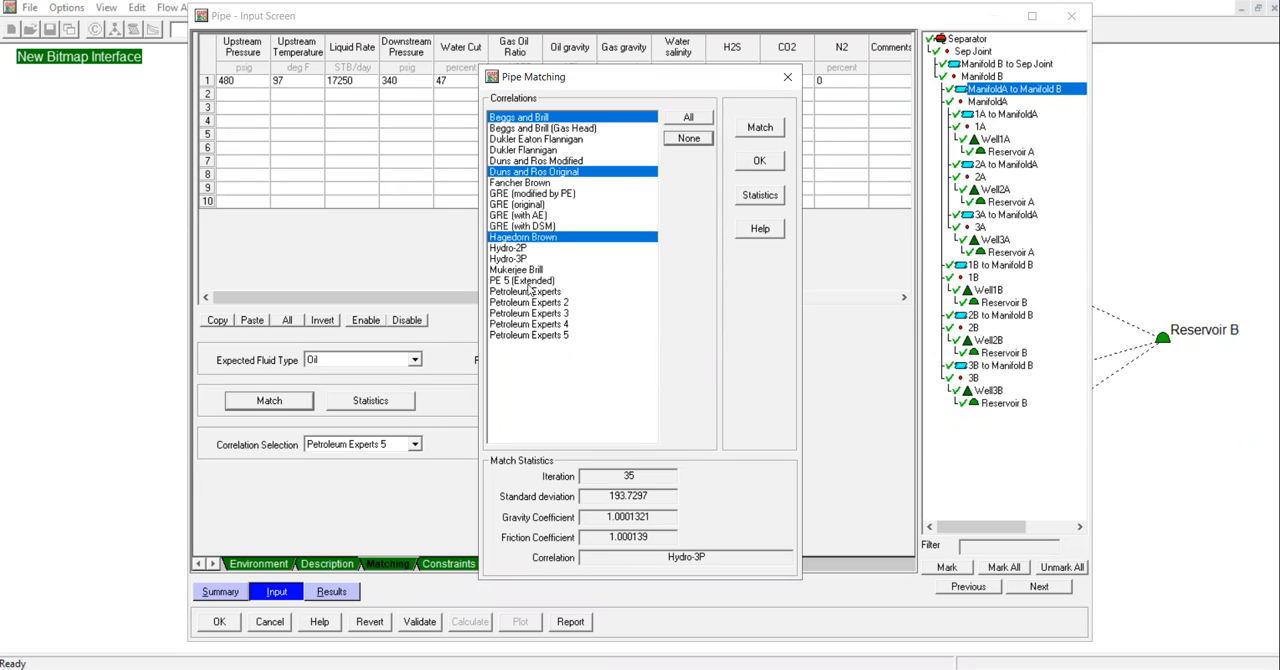
left_click(540, 270)
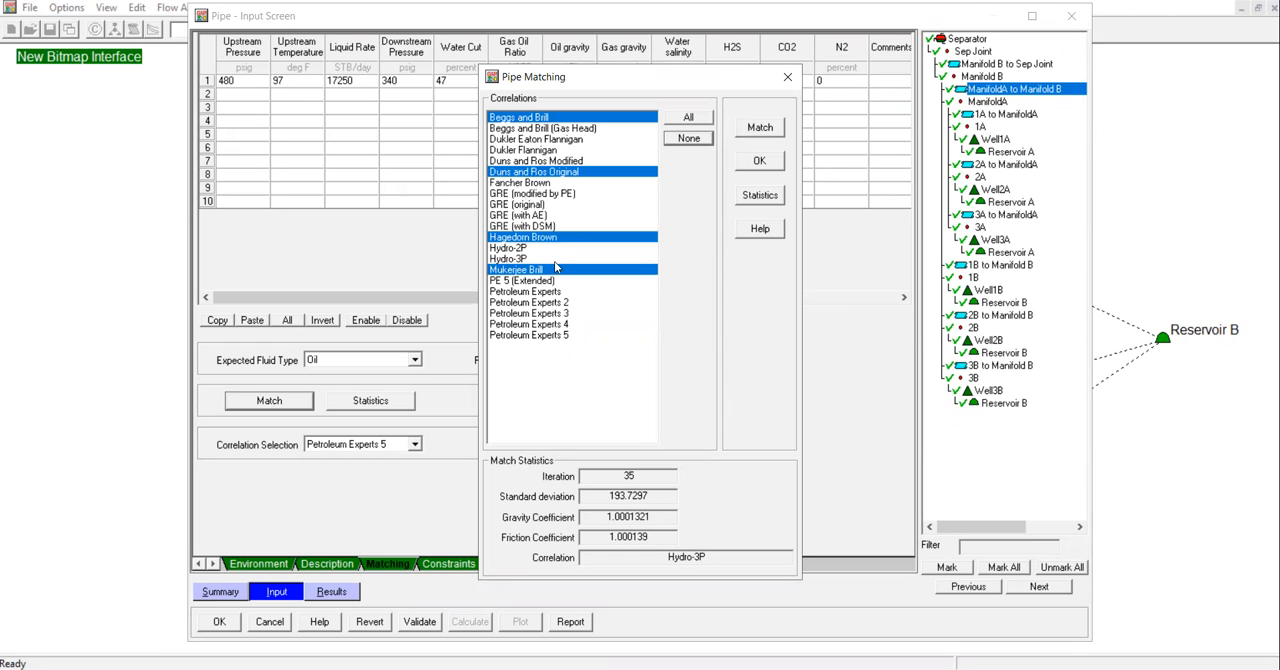
left_click(573, 335)
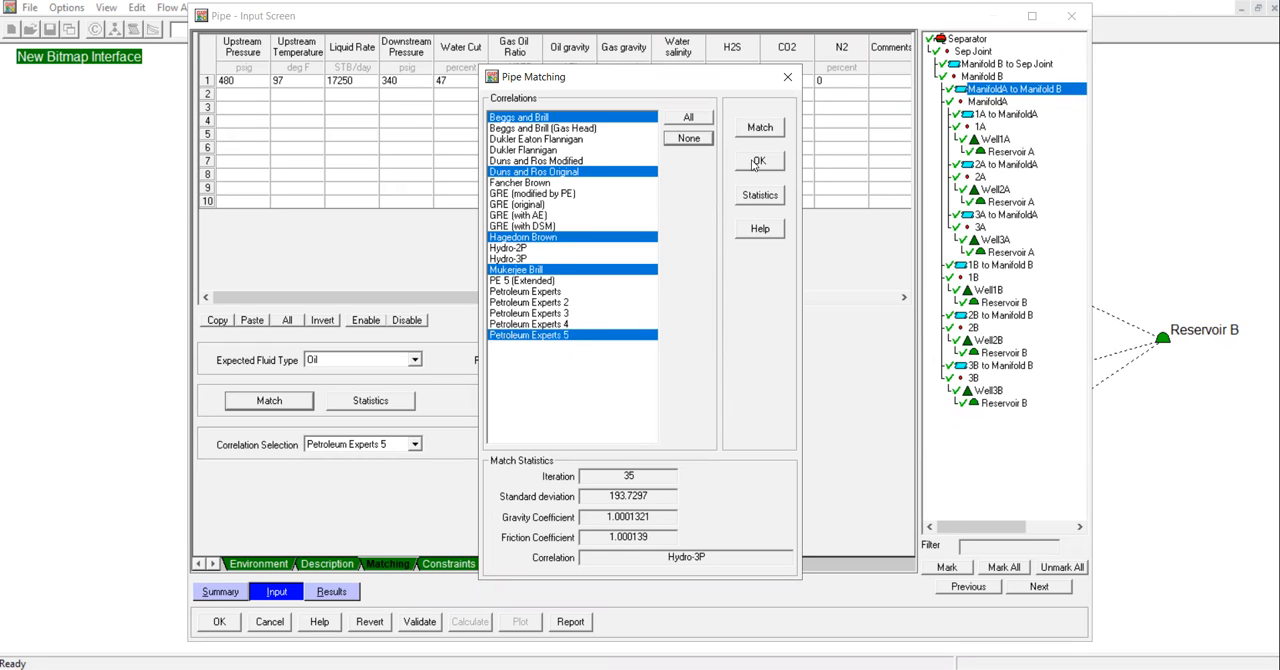
left_click(766, 130)
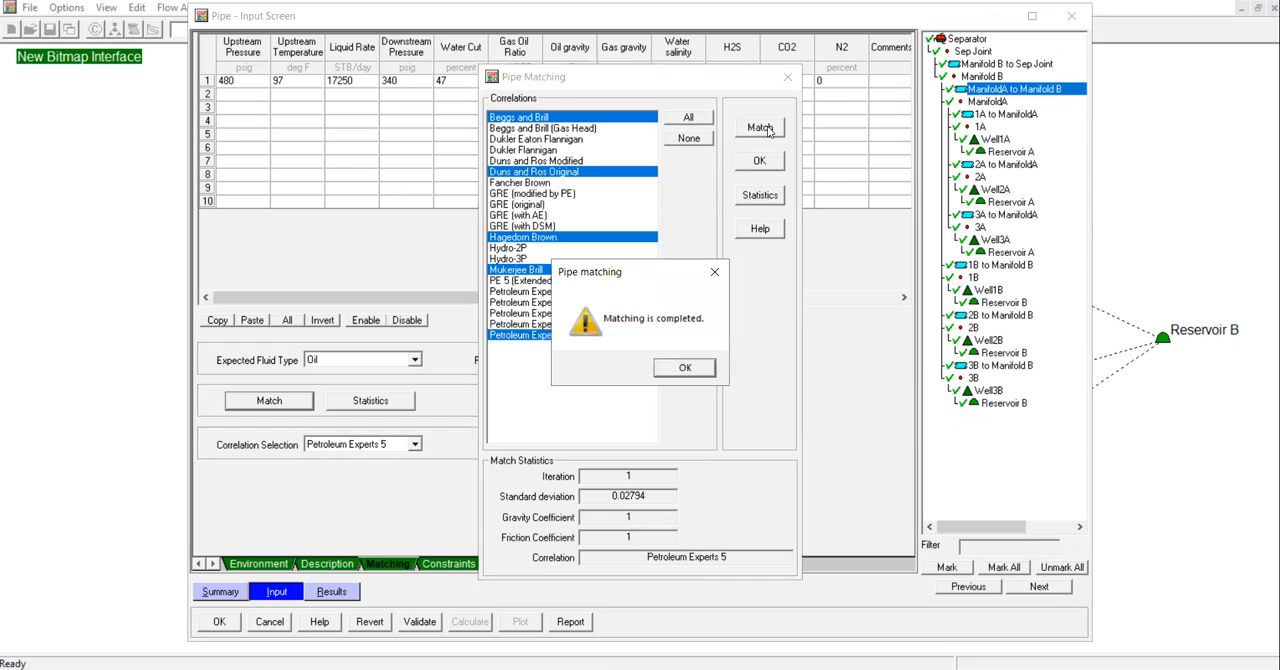
left_click(698, 368)
Compare the gravity coefficients, friction coefficients and standard deviations of the matched correlations in the match statistics.
left_click(758, 202)
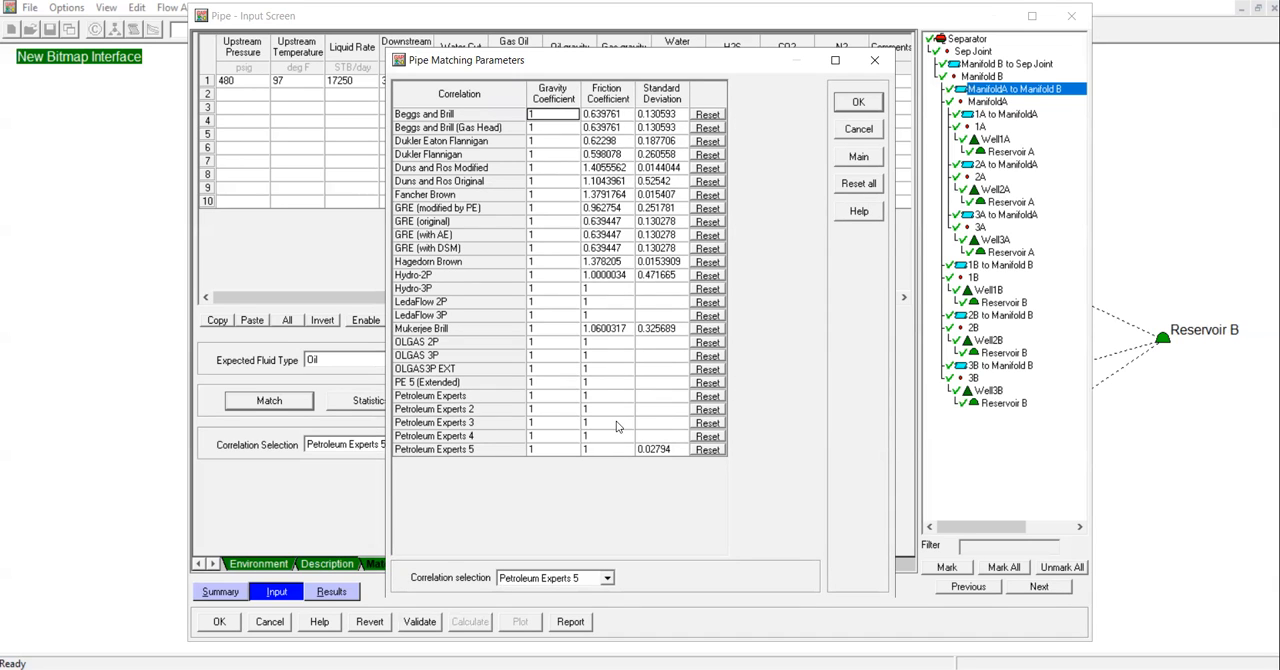
left_click(645, 450)
left_click(643, 450)
left_click(656, 423)
mouse_move(602, 449)
left_mouse_down()
mouse_move(543, 446)
mouse_move(623, 441)
mouse_move(586, 436)
left_mouse_up()
left_click(865, 103)
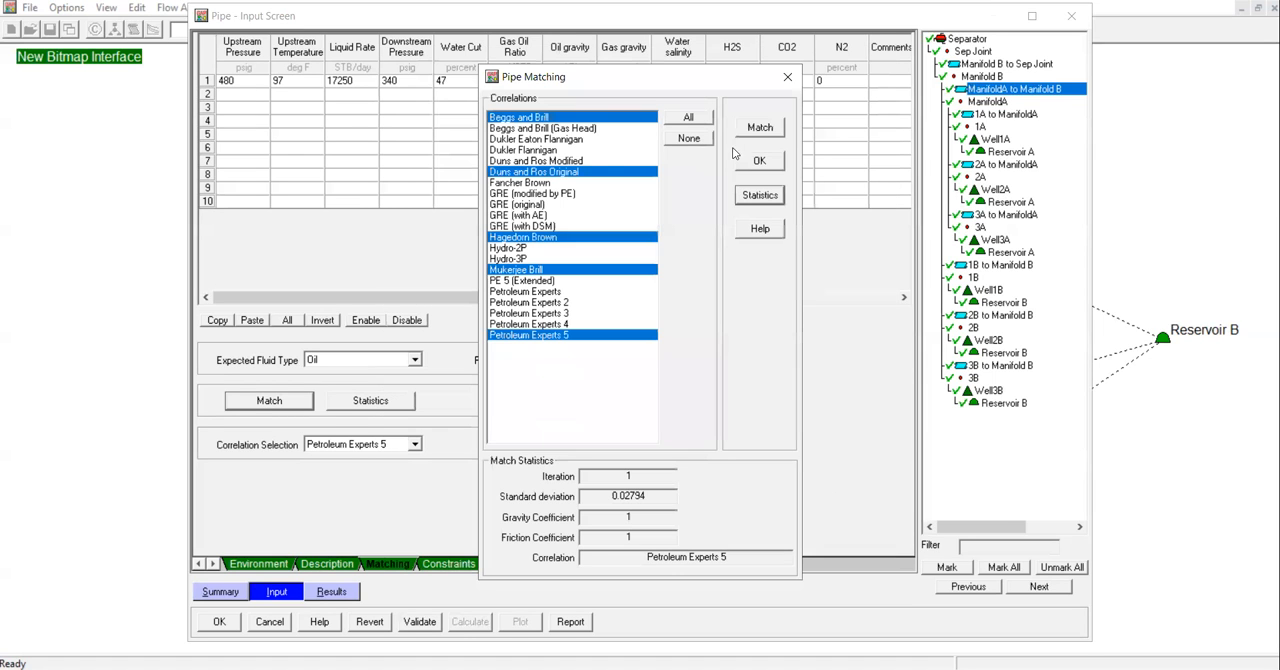
Accept the matched data for the pipe between ManifoldA and Manifold B and save the network model.
left_click(771, 165)
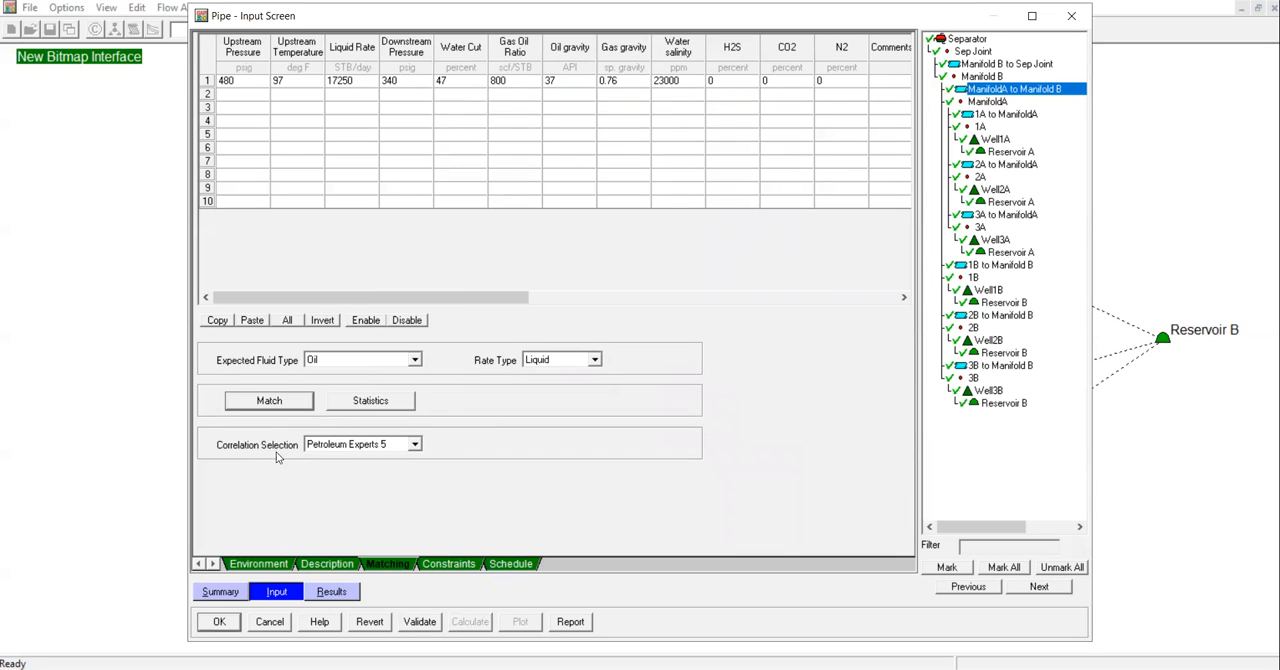
left_click(286, 568)
left_click(246, 593)
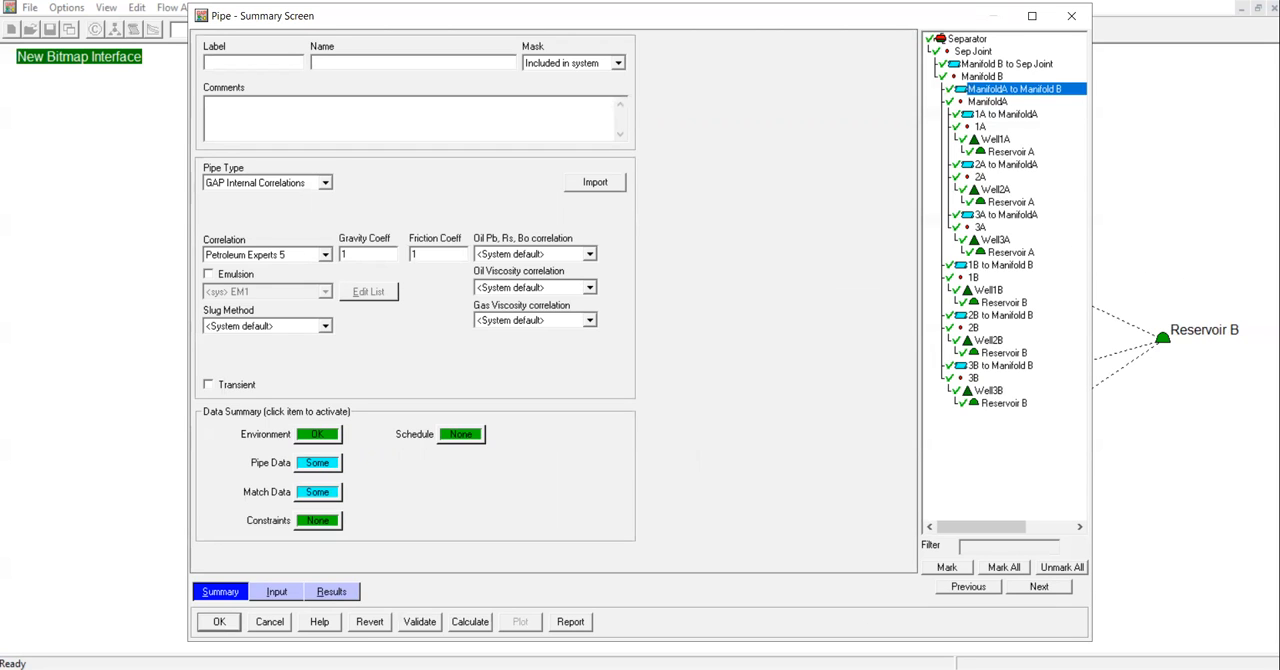
left_click(210, 626)
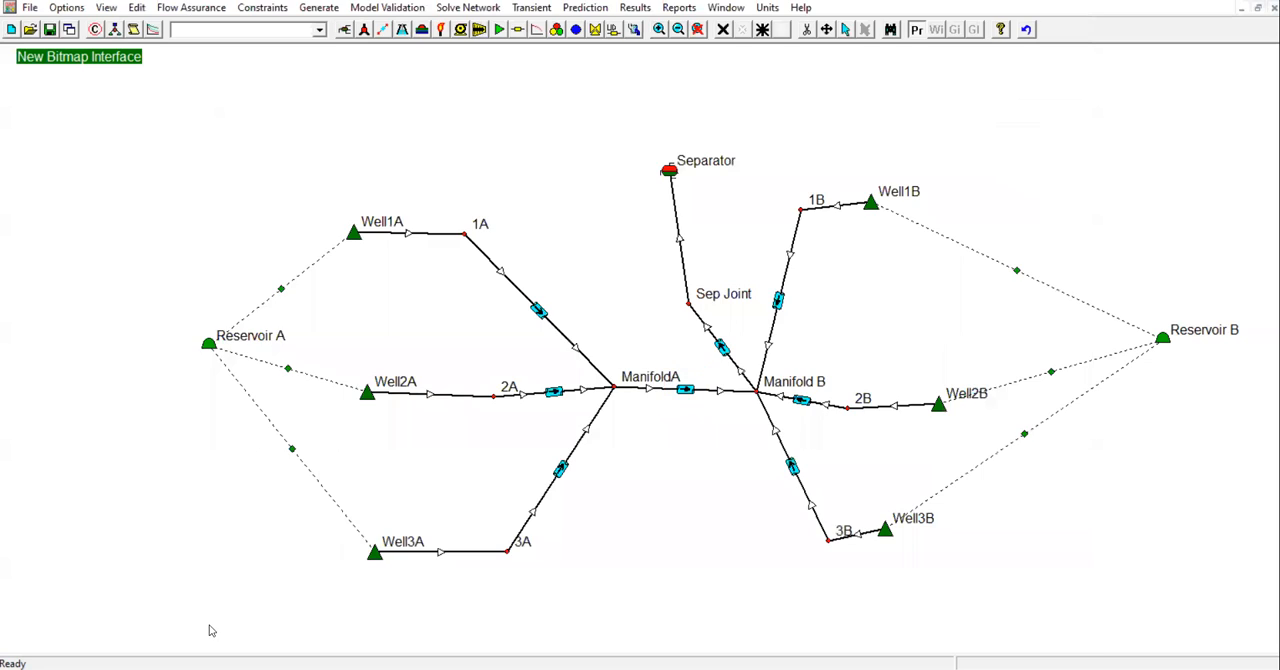
left_click(49, 29)
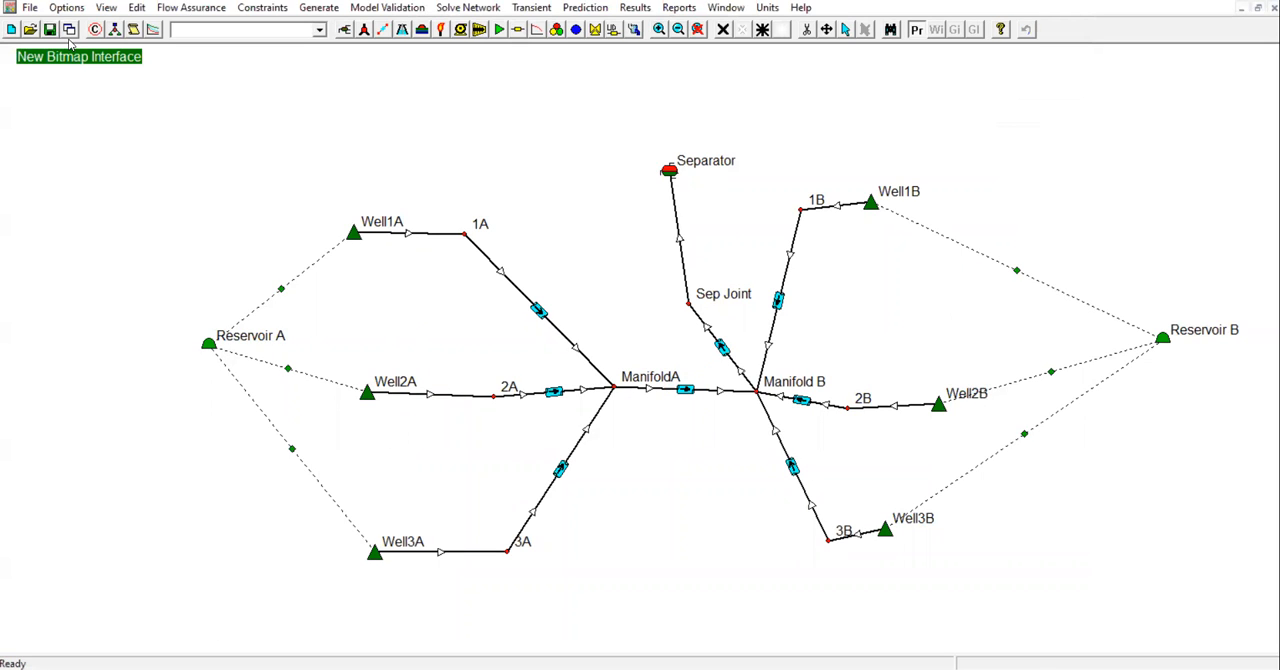